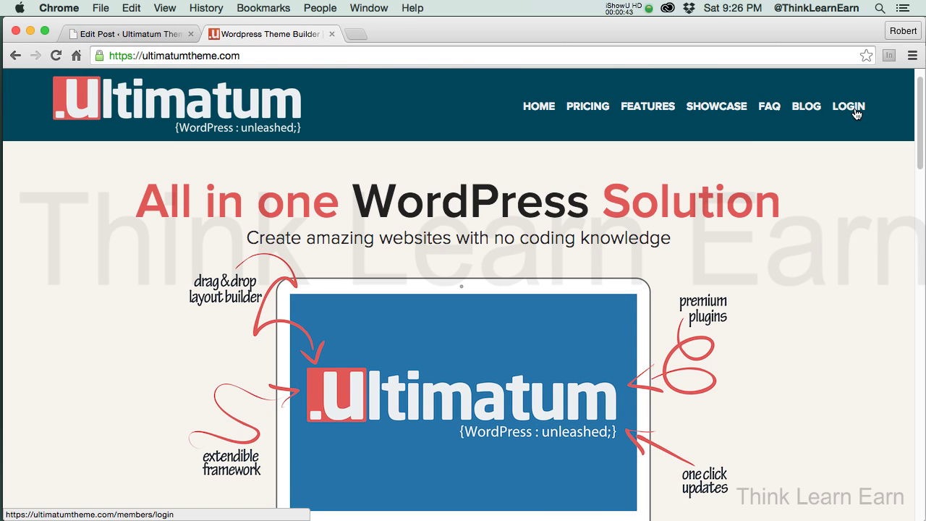
- From the Edit Post tab, go to Appearance > Themes to list the three installed themes
{"action": "left_click_drag", "start_coordinate": [917, 148], "coordinate": [922, 109]}
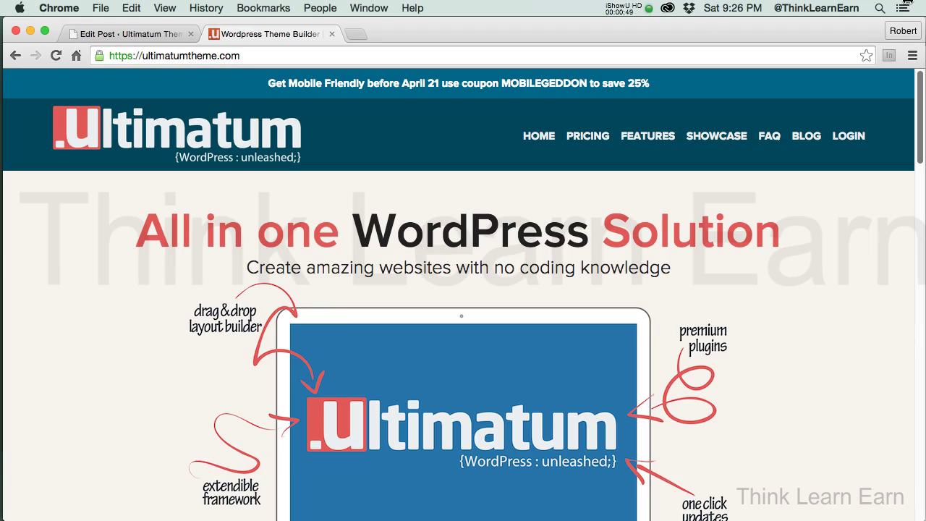
{"action": "left_click", "coordinate": [142, 29]}
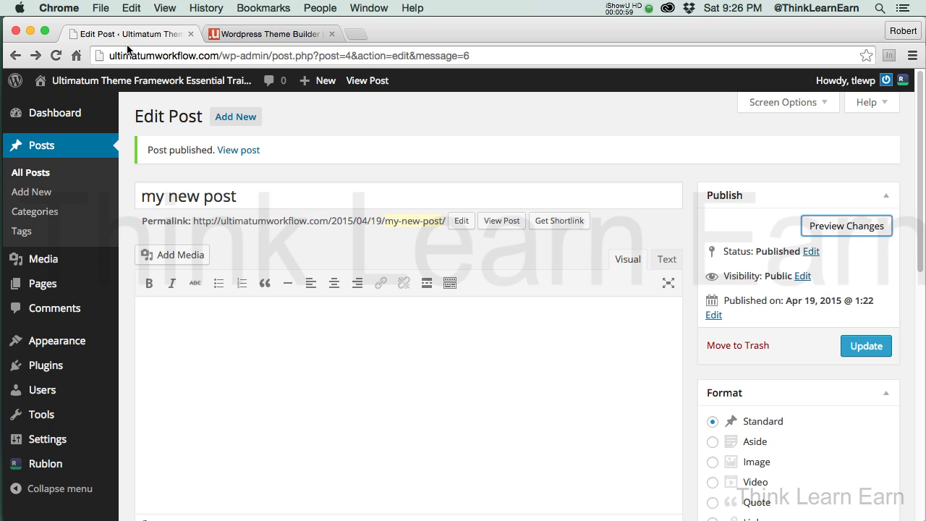
{"action": "mouse_move", "coordinate": [63, 345]}
{"action": "left_click", "coordinate": [144, 343]}
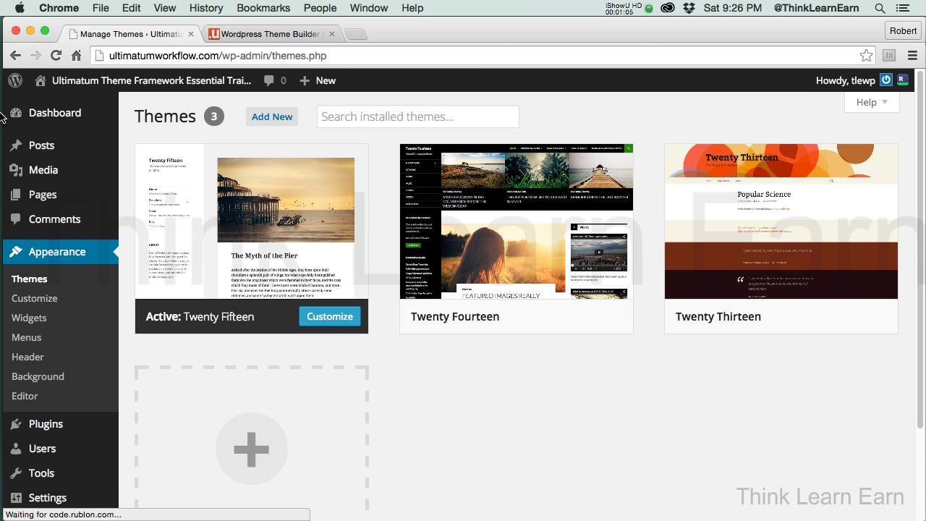
- Open the Add Themes page and scroll through the featured themes
{"action": "left_click", "coordinate": [269, 125]}
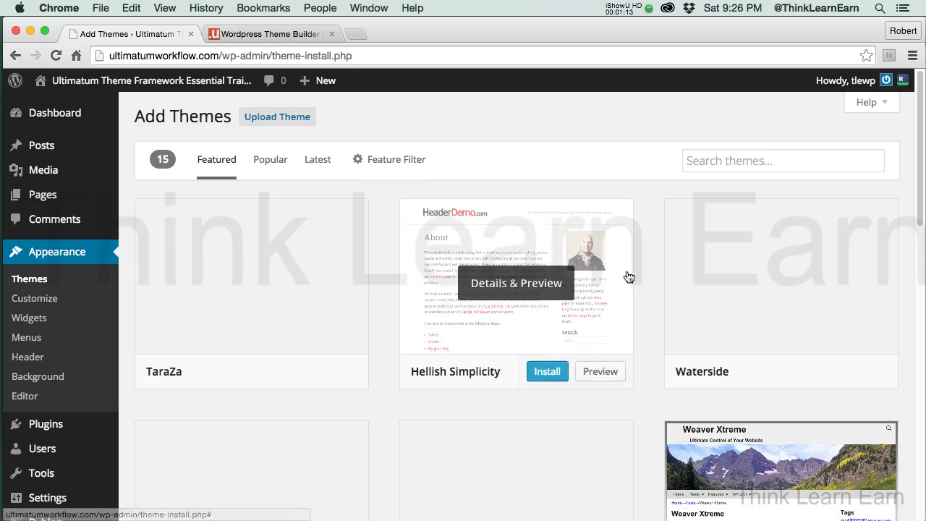
{"action": "scroll", "coordinate": [920, 230], "scroll_direction": "down", "scroll_amount": 2}
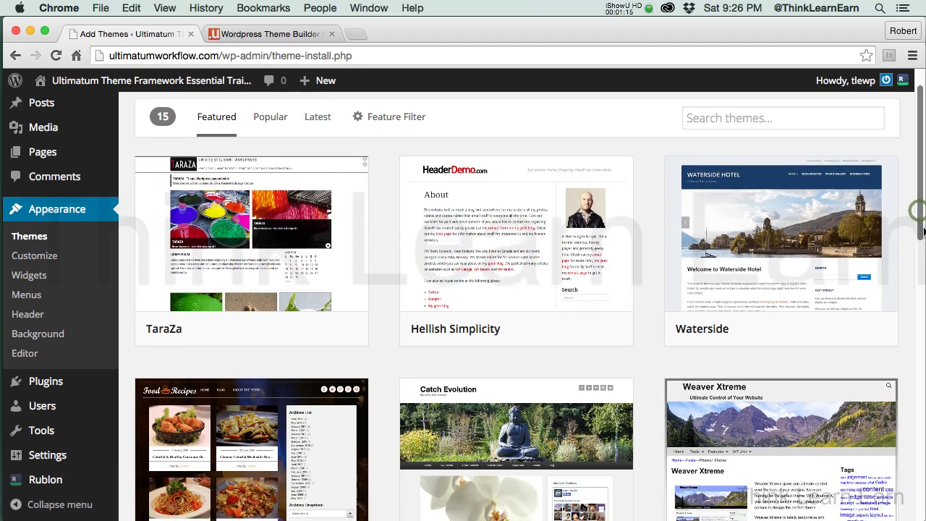
{"action": "left_click_drag", "start_coordinate": [921, 230], "coordinate": [923, 145]}
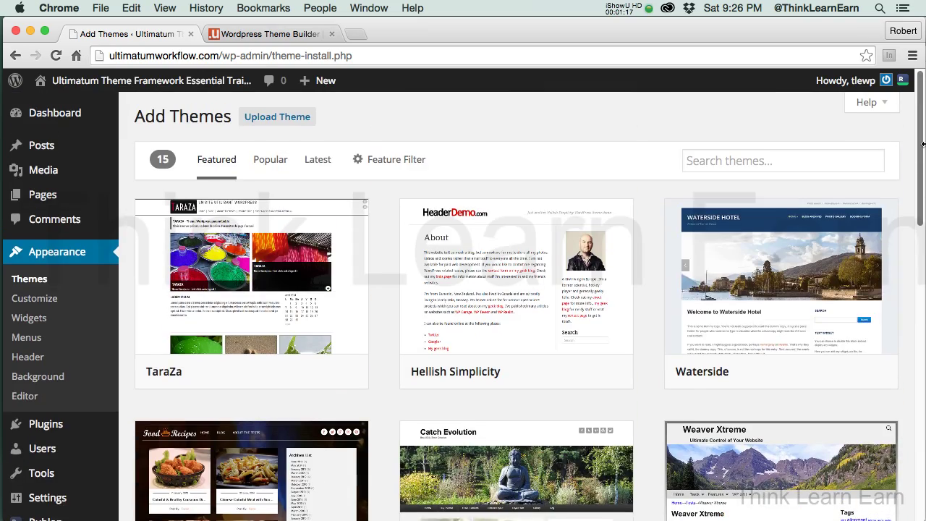
- Search the theme directory for 'responsive' and scroll through the matching results
{"action": "left_click", "coordinate": [730, 160]}
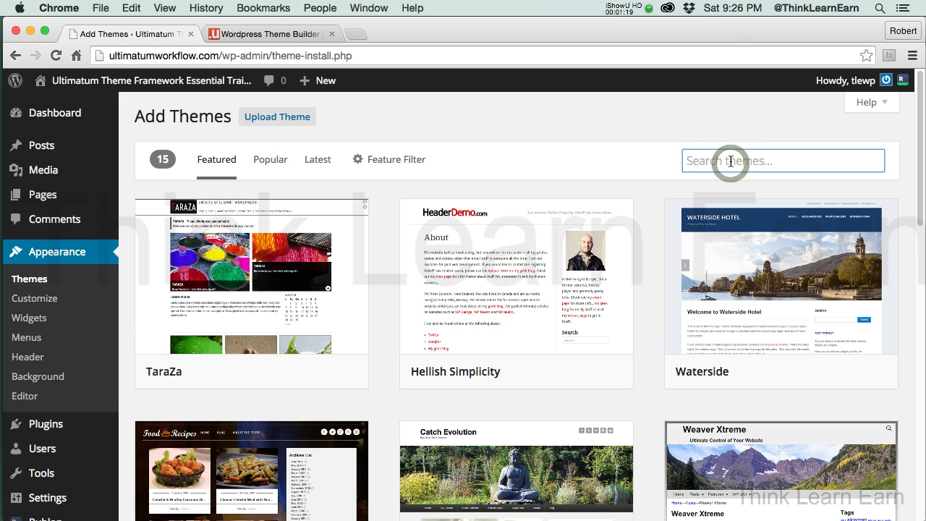
{"action": "type", "text": "re"}
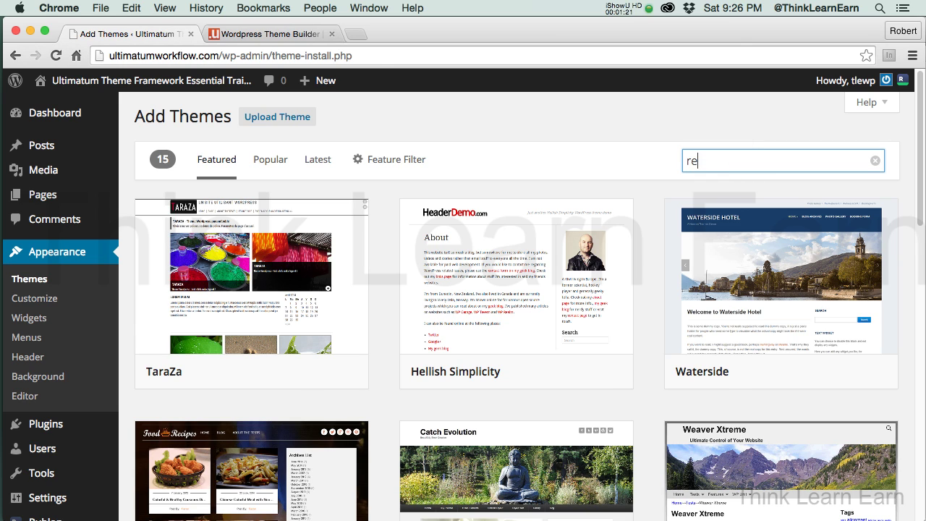
{"action": "type", "text": "sponsi"}
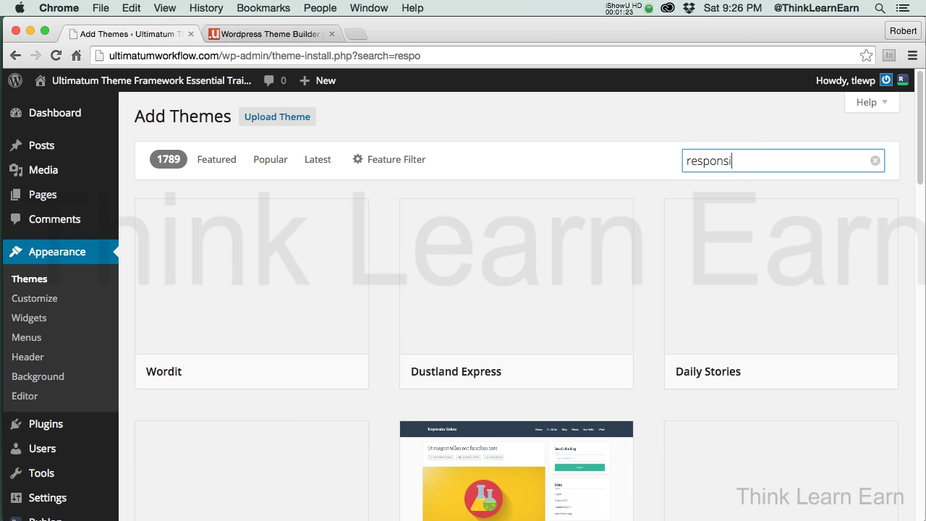
{"action": "type", "text": "ve"}
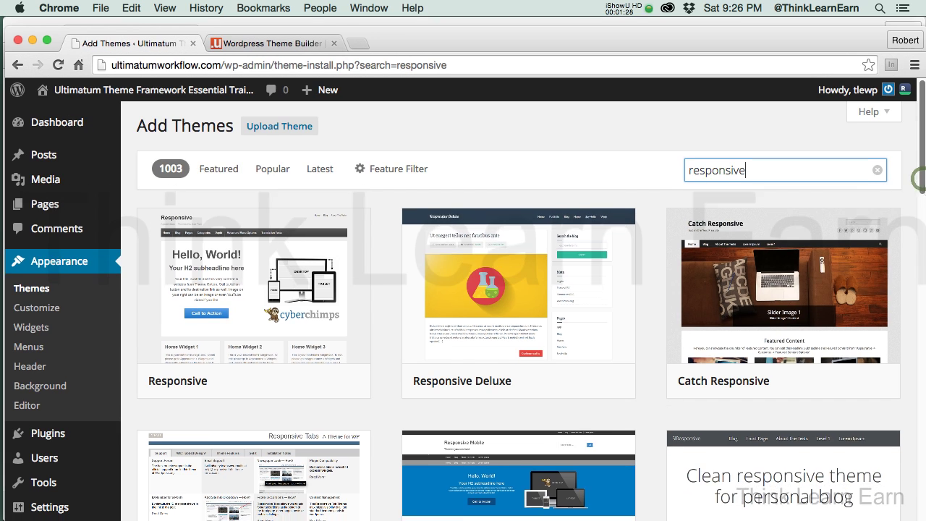
{"action": "left_click", "coordinate": [919, 177]}
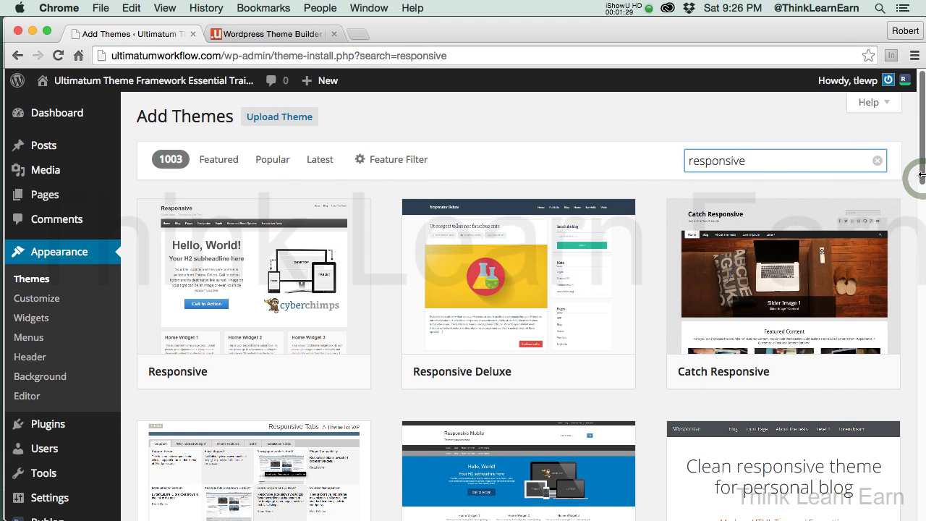
{"action": "scroll", "coordinate": [920, 176], "scroll_direction": "down", "scroll_amount": 5}
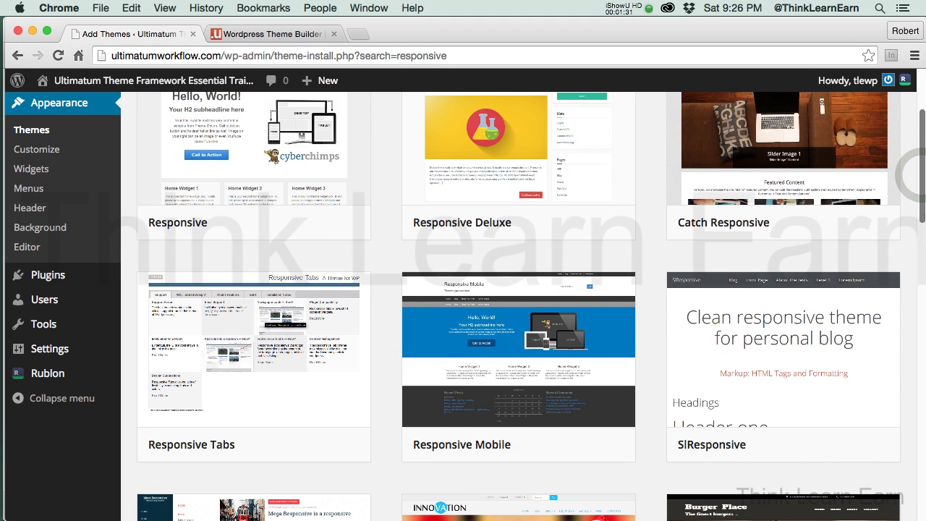
{"action": "scroll", "coordinate": [843, 120], "scroll_direction": "down", "scroll_amount": 10}
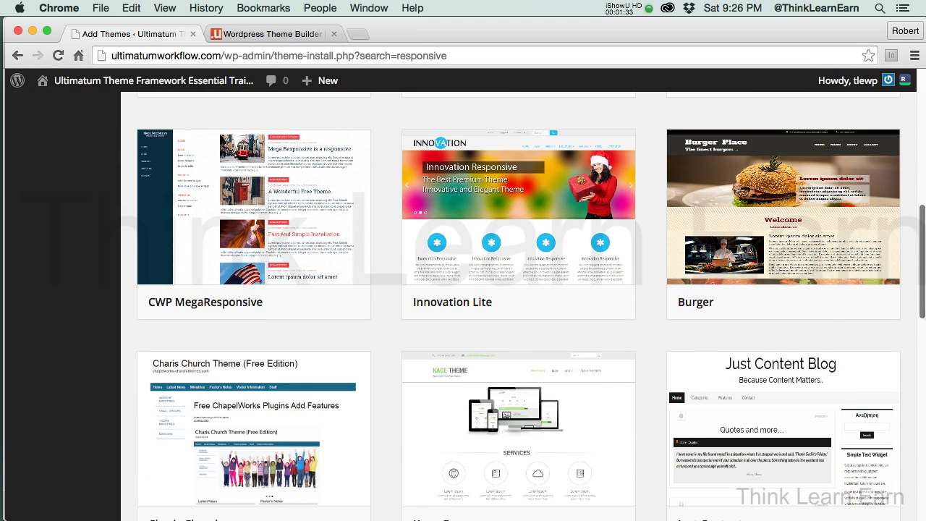
{"action": "scroll", "coordinate": [518, 306], "scroll_direction": "down", "scroll_amount": 2}
{"action": "scroll", "coordinate": [843, 268], "scroll_direction": "down", "scroll_amount": 10}
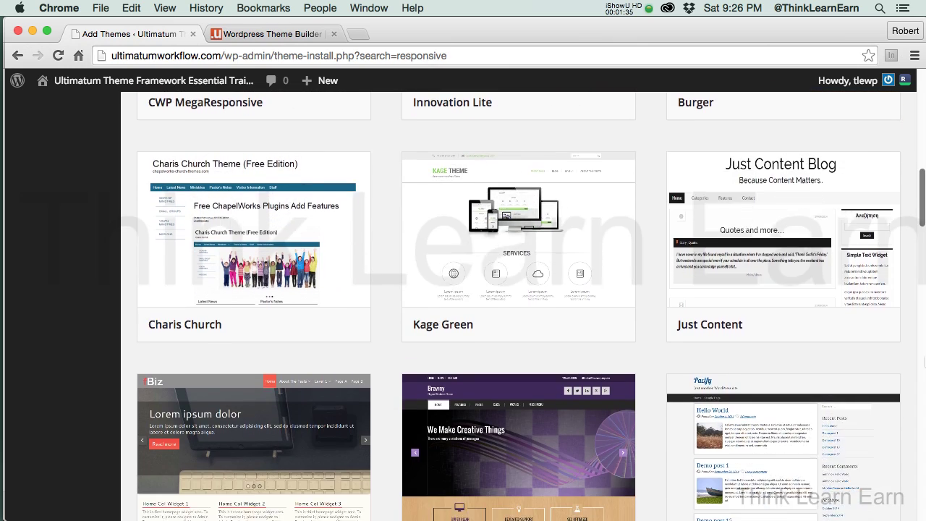
{"action": "scroll", "coordinate": [843, 269], "scroll_direction": "up", "scroll_amount": 20}
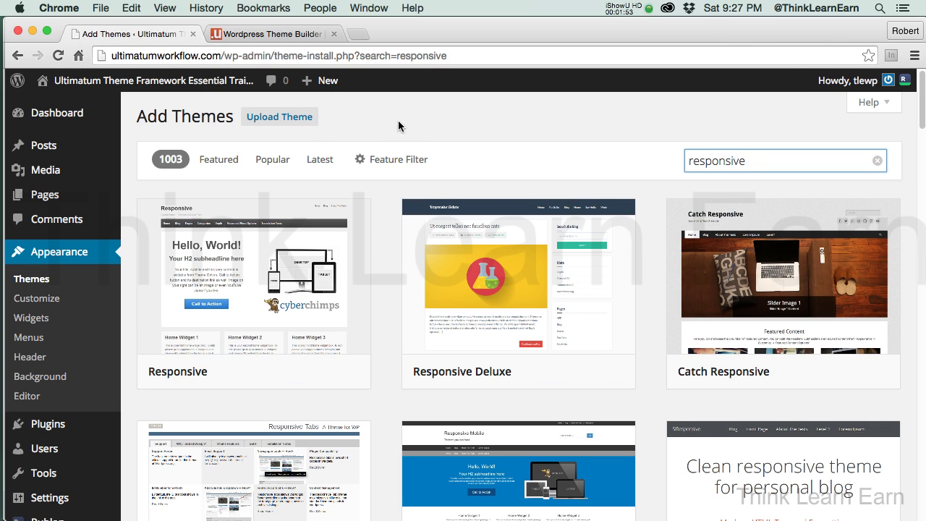
- Start a theme zip upload and browse to the Downloads > ultimatum-dev-4-18-15 folder
{"action": "left_click", "coordinate": [261, 118]}
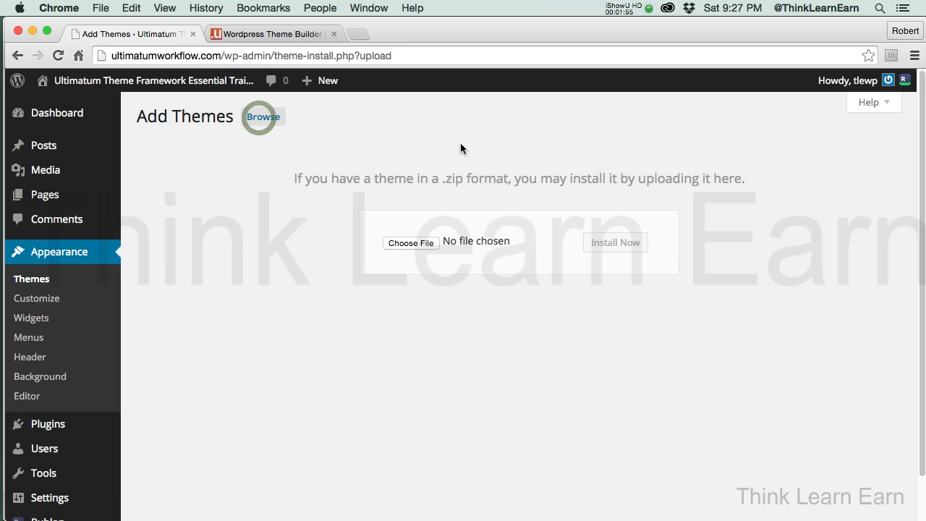
{"action": "left_click", "coordinate": [412, 243]}
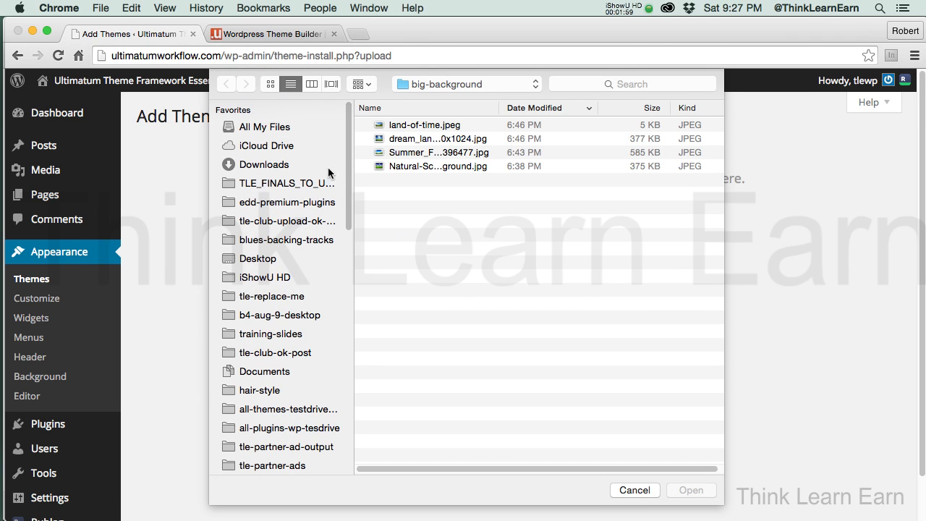
{"action": "left_click", "coordinate": [264, 165]}
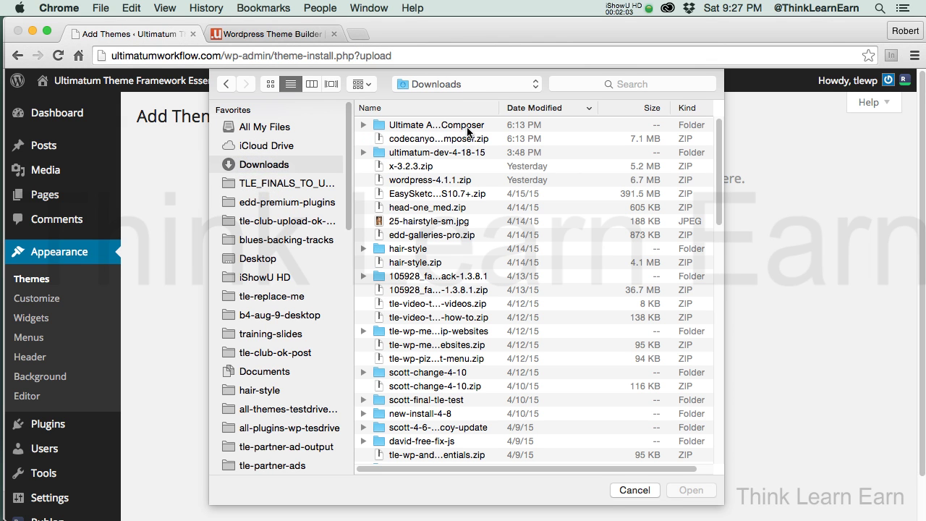
{"action": "left_click", "coordinate": [469, 127]}
{"action": "double_click", "coordinate": [469, 127]}
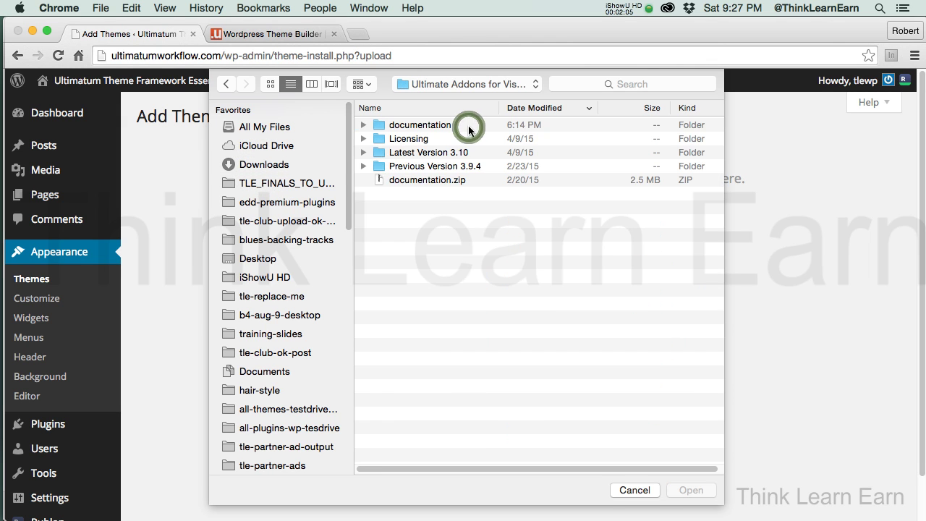
{"action": "left_click", "coordinate": [463, 85]}
{"action": "left_click", "coordinate": [460, 100]}
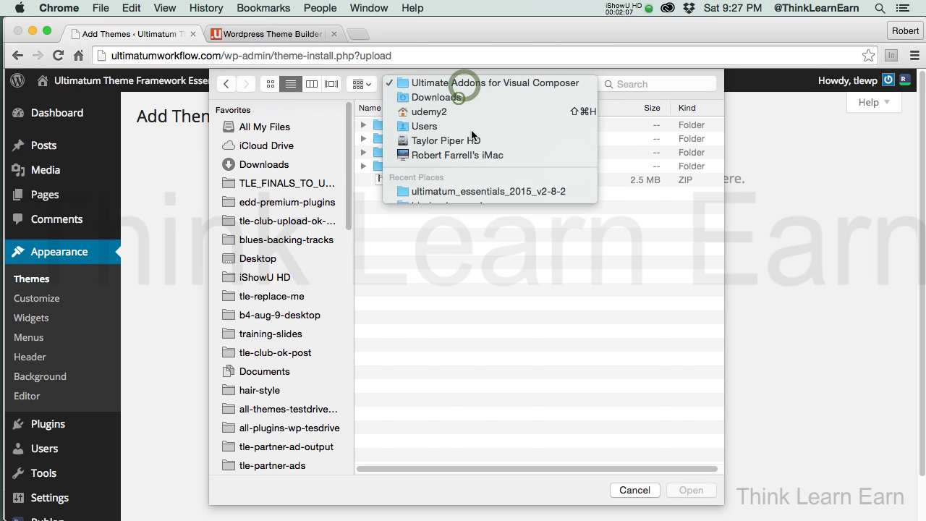
{"action": "double_click", "coordinate": [454, 154]}
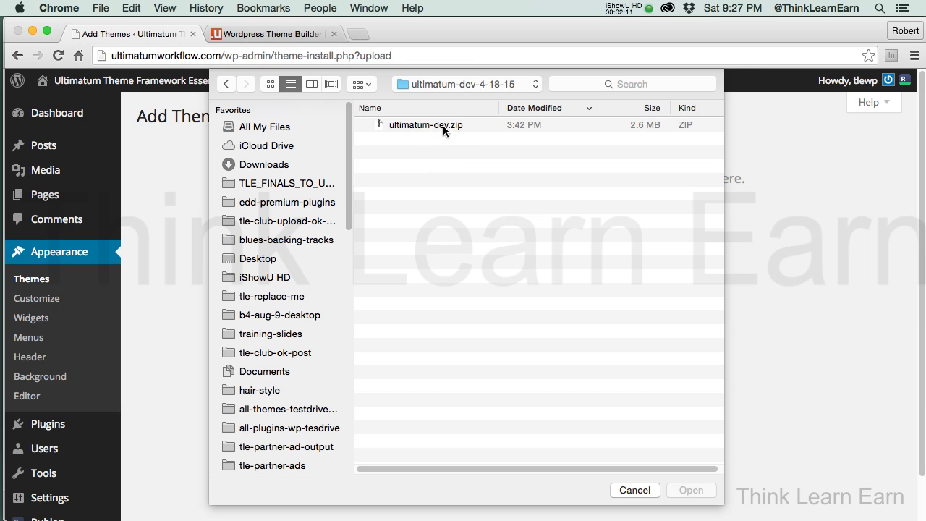
- Select ultimatum-dev.zip as the upload file and install it
{"action": "left_click", "coordinate": [443, 125]}
{"action": "left_click", "coordinate": [691, 491]}
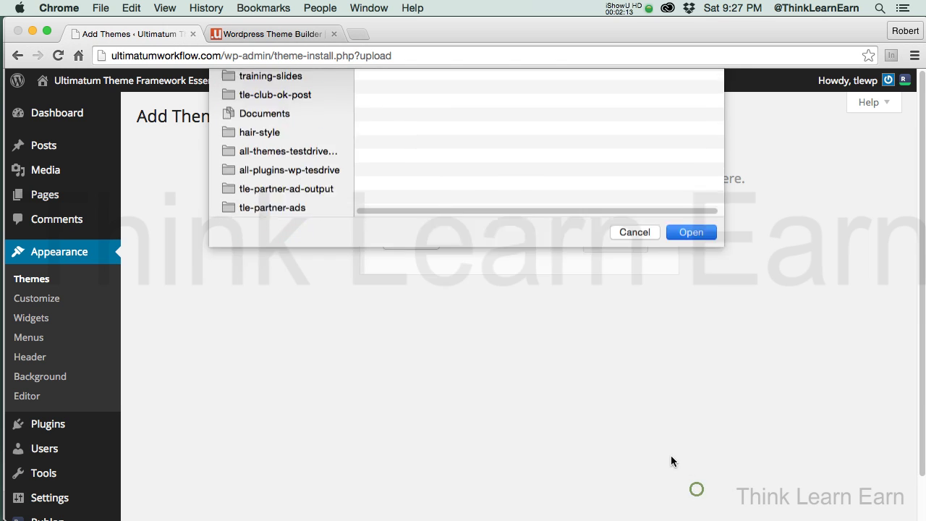
{"action": "left_click", "coordinate": [622, 249]}
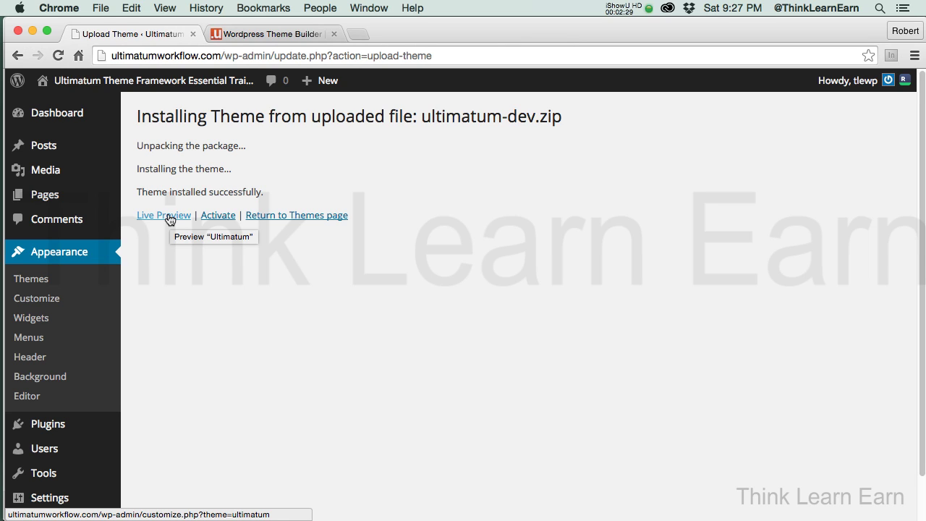
- Activate the Ultimatum theme from the 'Theme installed successfully' screen
{"action": "left_click", "coordinate": [220, 217]}
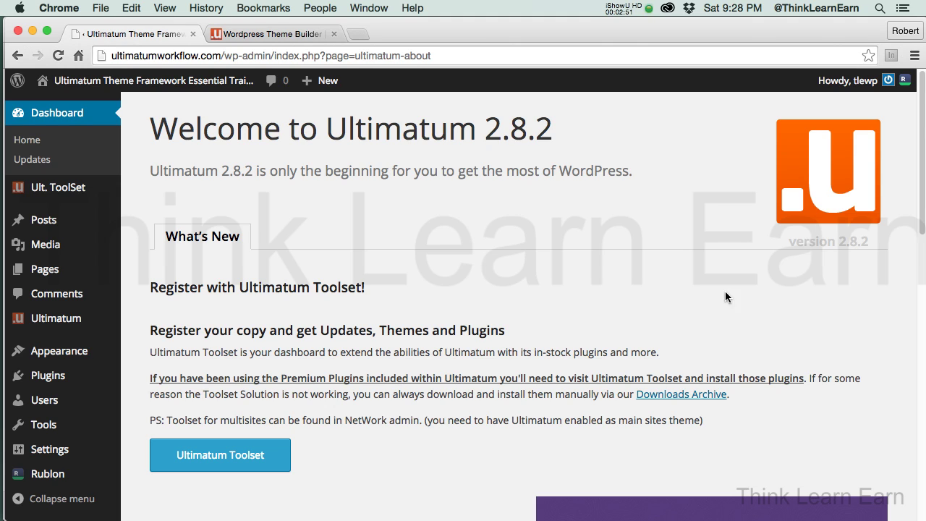
- Scroll the Welcome to Ultimatum 2.8.2 page and go to the Ultimatum Toolset login page
{"action": "left_click_drag", "start_coordinate": [917, 227], "coordinate": [924, 165]}
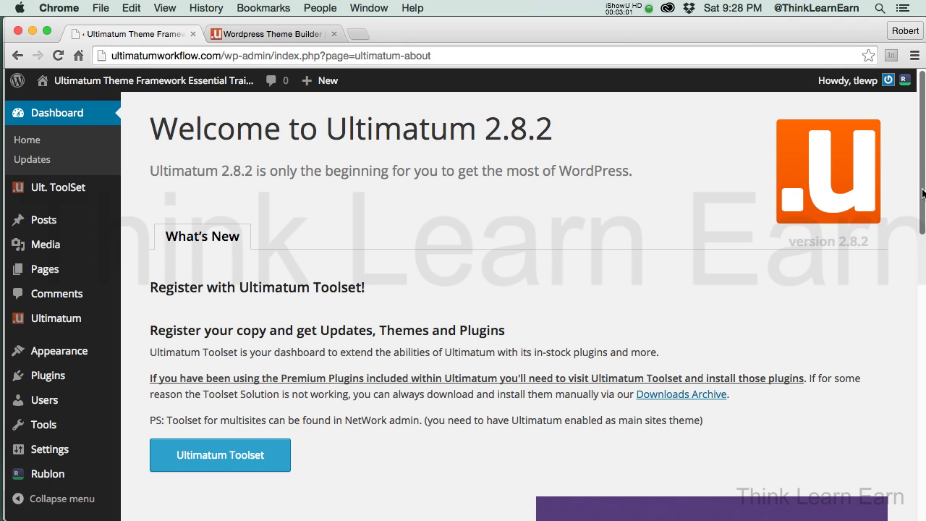
{"action": "left_click_drag", "start_coordinate": [923, 217], "coordinate": [917, 287]}
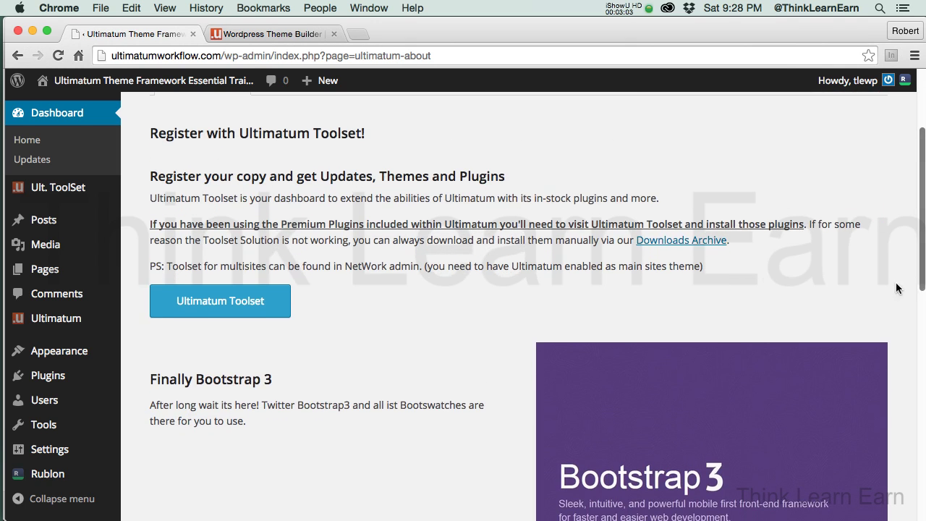
{"action": "left_click", "coordinate": [262, 308]}
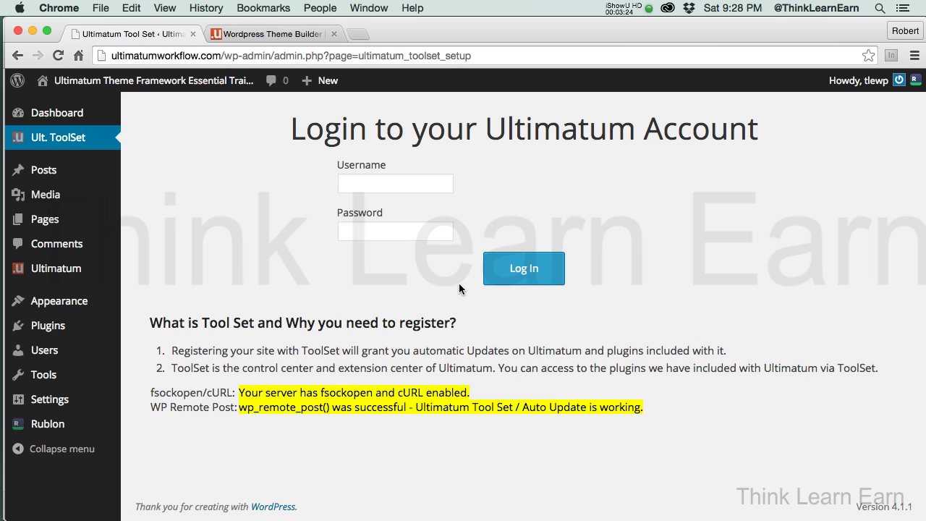
- Check the ultimatumtheme.com tab, then return to the ToolSet login in WordPress
{"action": "left_click", "coordinate": [269, 36]}
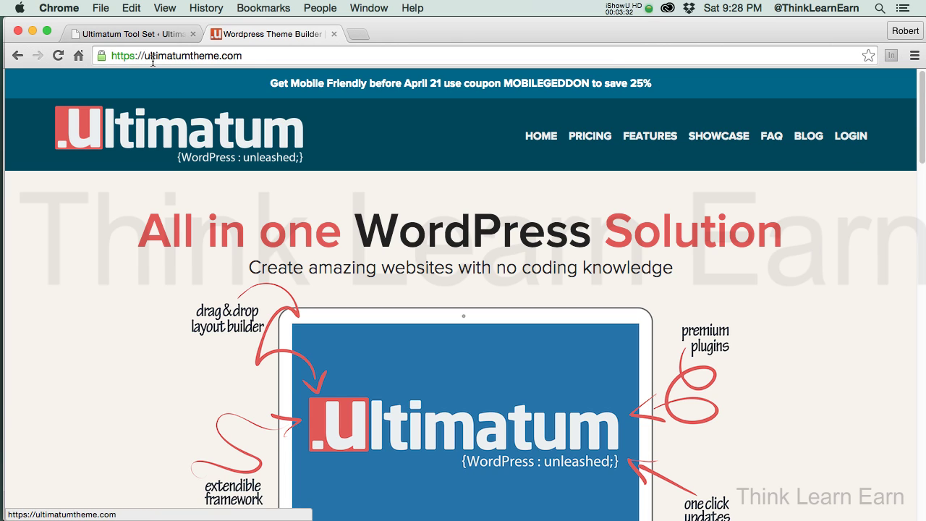
{"action": "left_click", "coordinate": [145, 36]}
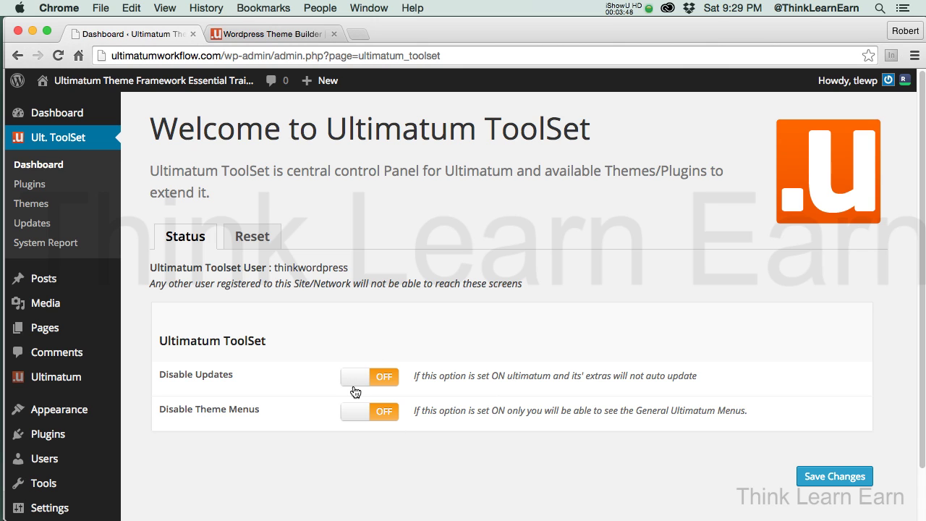
- Save the ToolSet Status tab settings with both Disable toggles OFF
{"action": "left_click", "coordinate": [843, 475]}
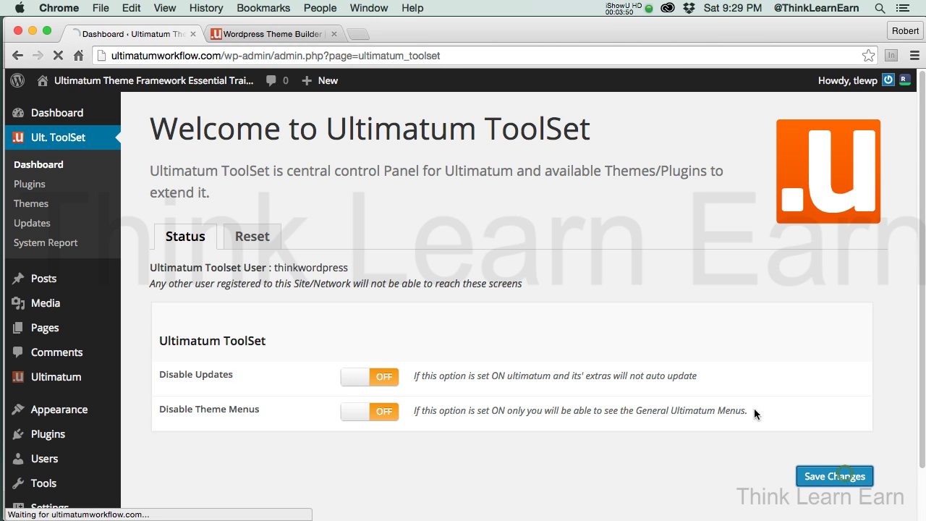